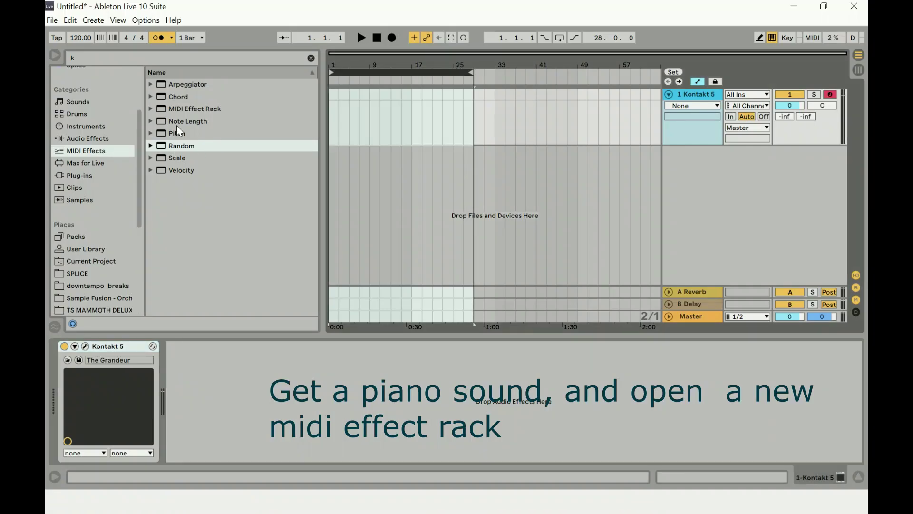
- Drop an empty MIDI Effect Rack before Kontakt 5 and put a Pitch device inside it
left_click_drag(183, 110, 74, 359)
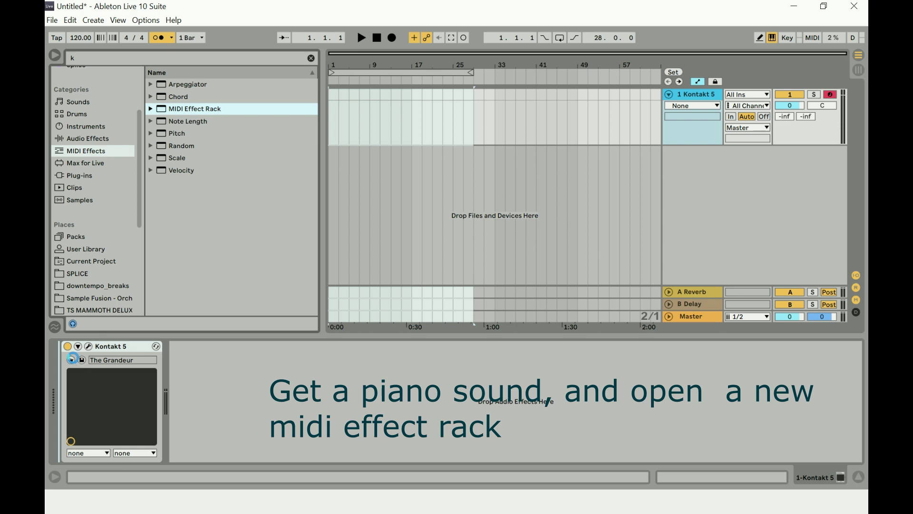
left_click_drag(163, 136, 113, 358)
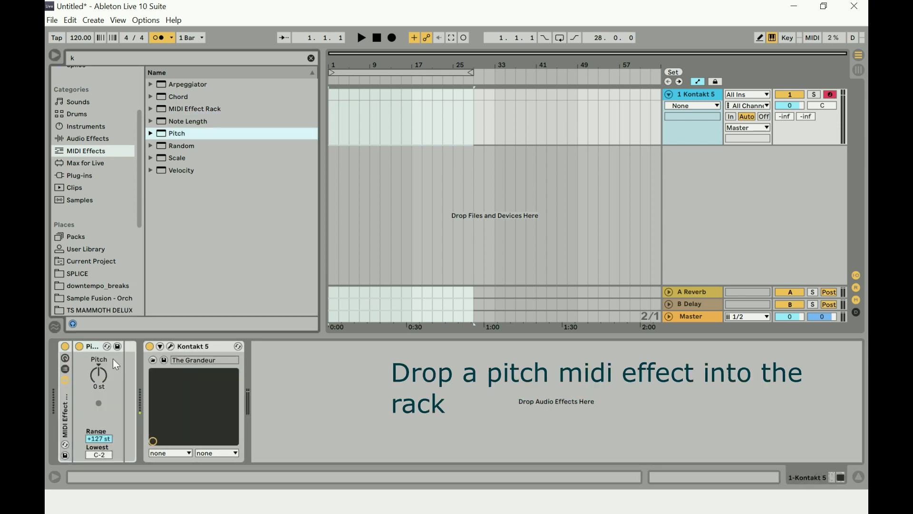
- Show the rack's chains, duplicate the chain, and set the second chain's Pitch to +4 st
left_click(65, 366)
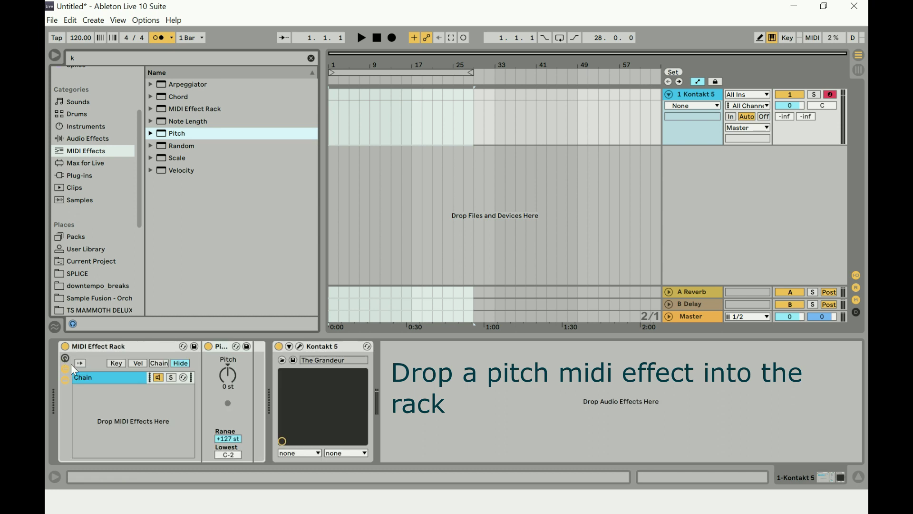
right_click(128, 376)
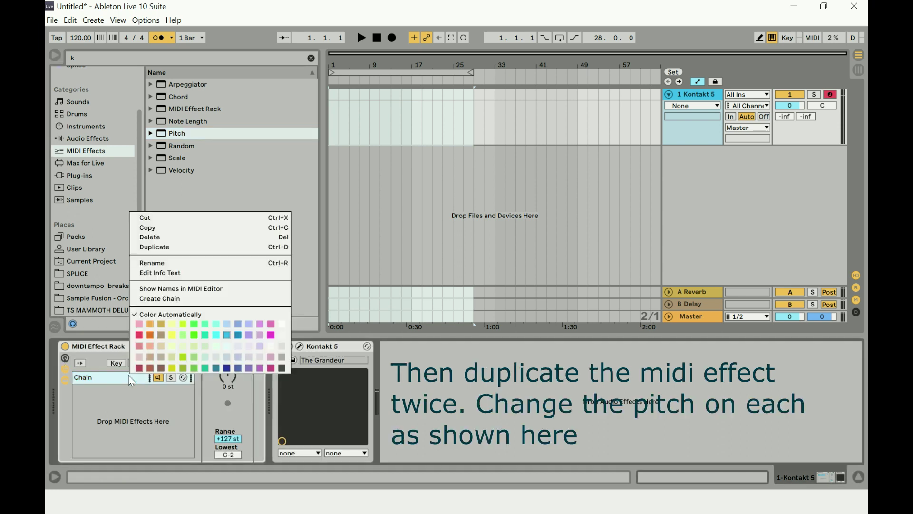
left_click(159, 247)
left_click_drag(228, 371, 228, 371)
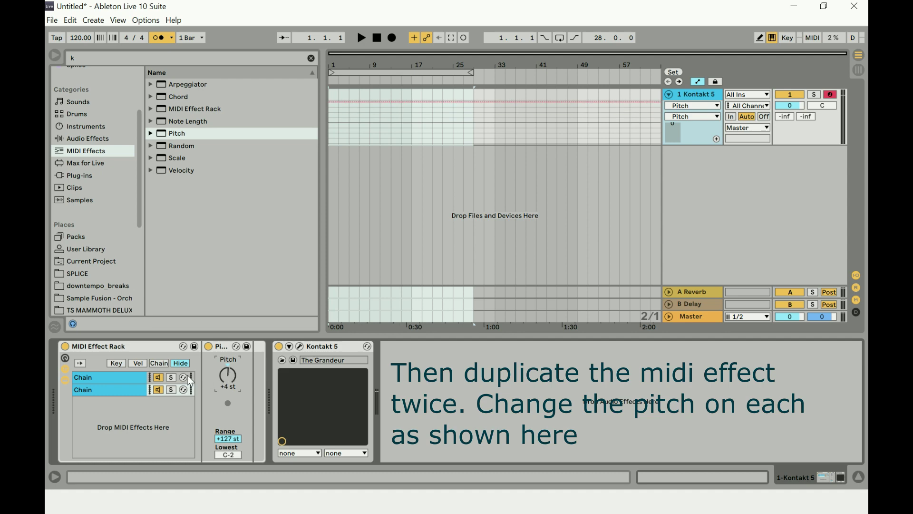
- Duplicate the second chain into a third chain and set its Pitch to +7 st
left_click(118, 388)
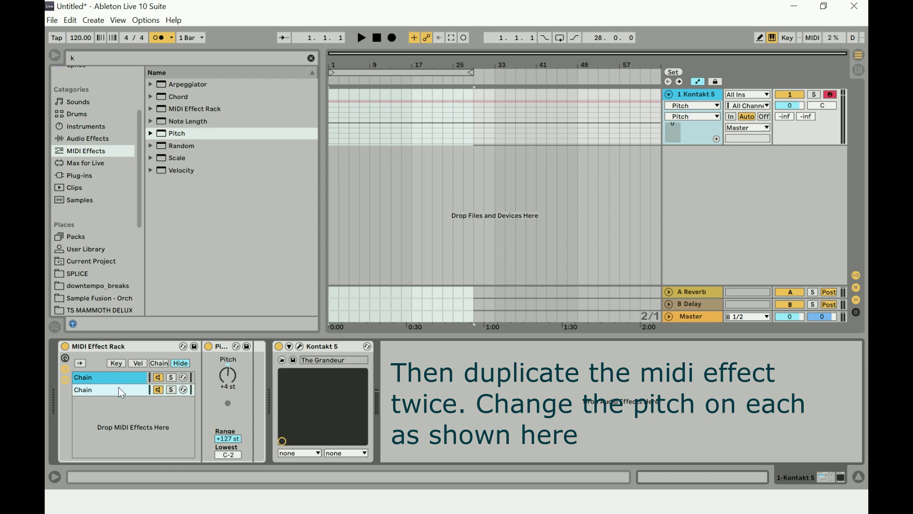
right_click(119, 387)
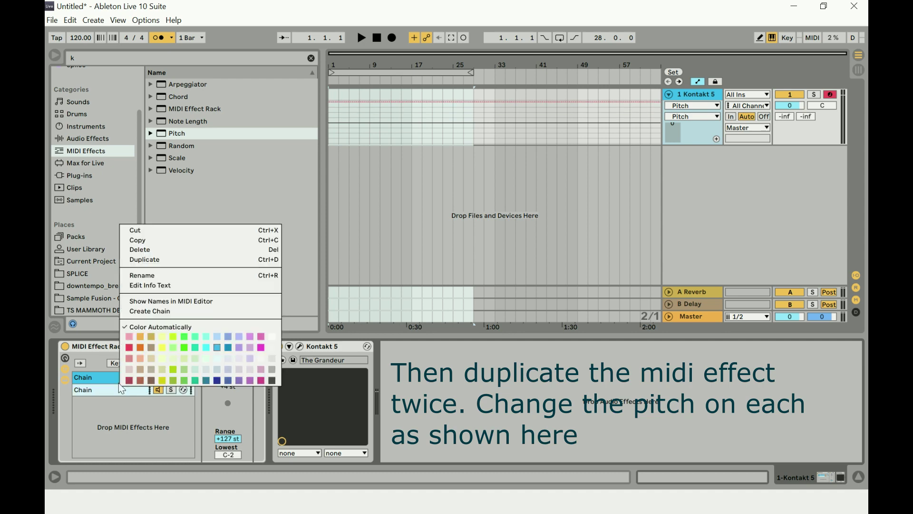
left_click(154, 262)
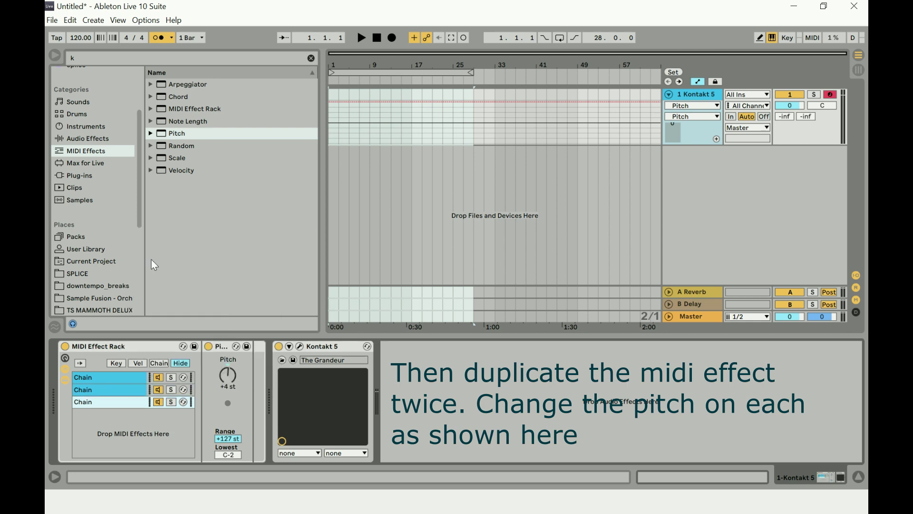
left_click_drag(230, 378, 231, 378)
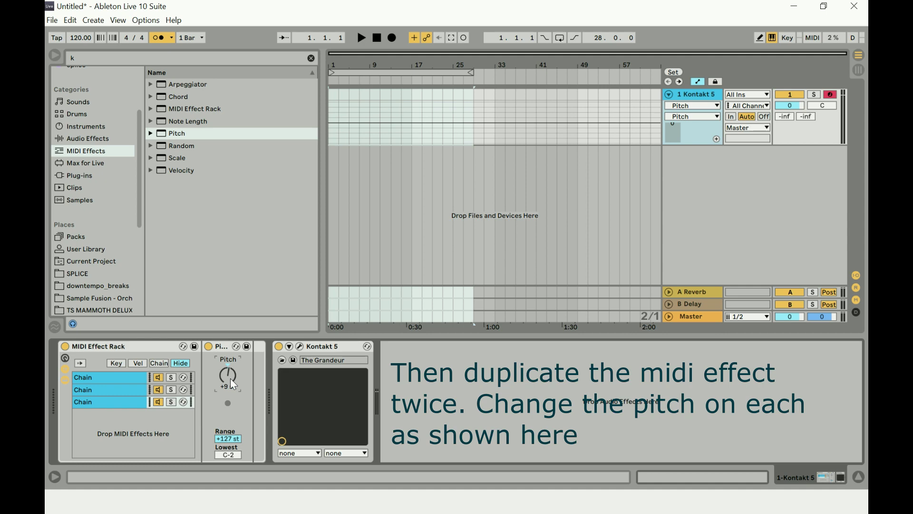
key("Down")
- Toggle the middle chain's Pitch between +3 and +4 st, leaving it at +4
left_click(123, 388)
left_click(232, 374)
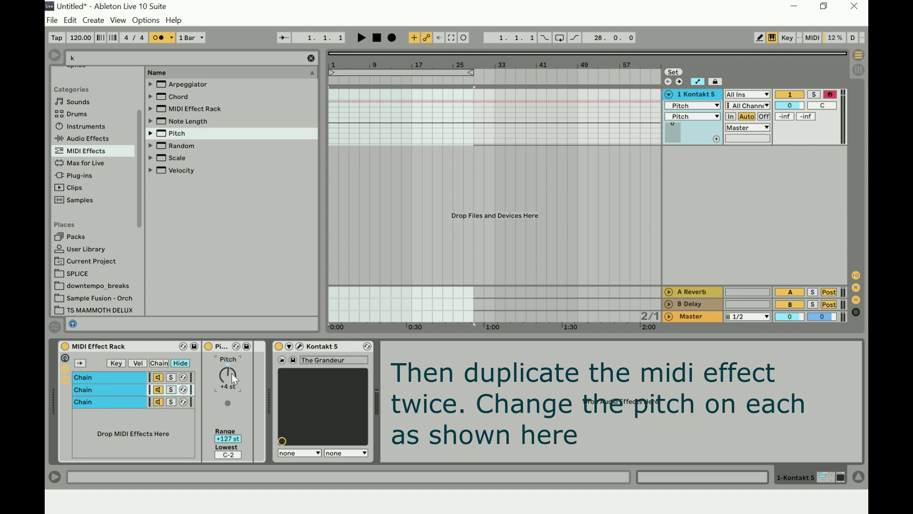
key("Down")
key("Up")
key("Down")
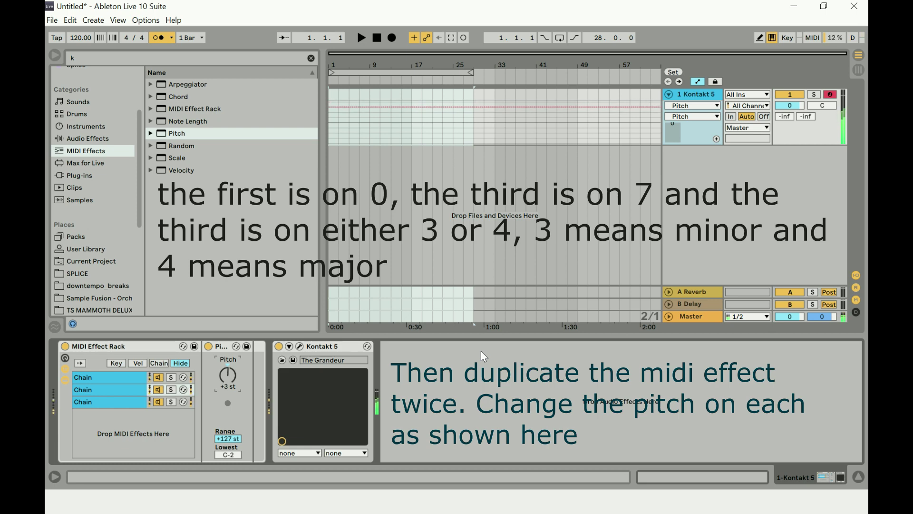
key("Up")
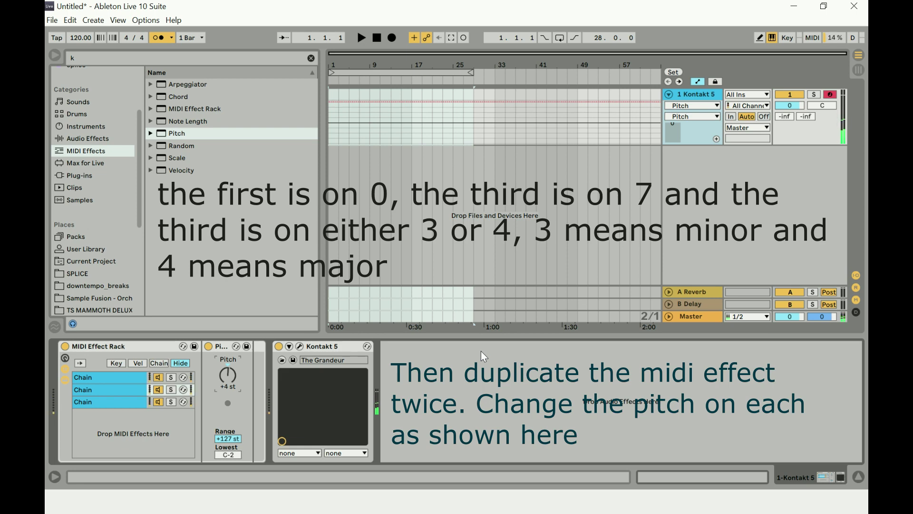
- Add Random after the middle Pitch with Chance 57%, Choices 2, Alt mode, and Pitch +3 st
left_click_drag(186, 150, 251, 364)
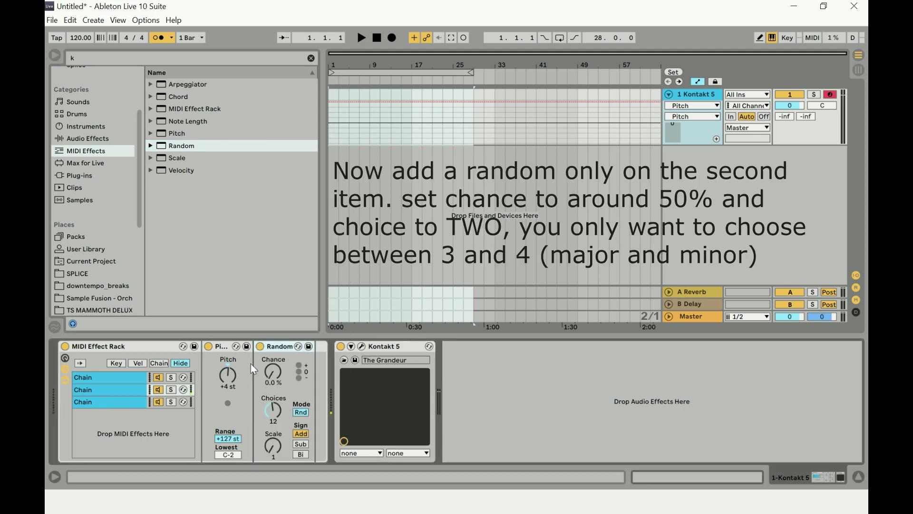
left_click_drag(274, 381, 275, 334)
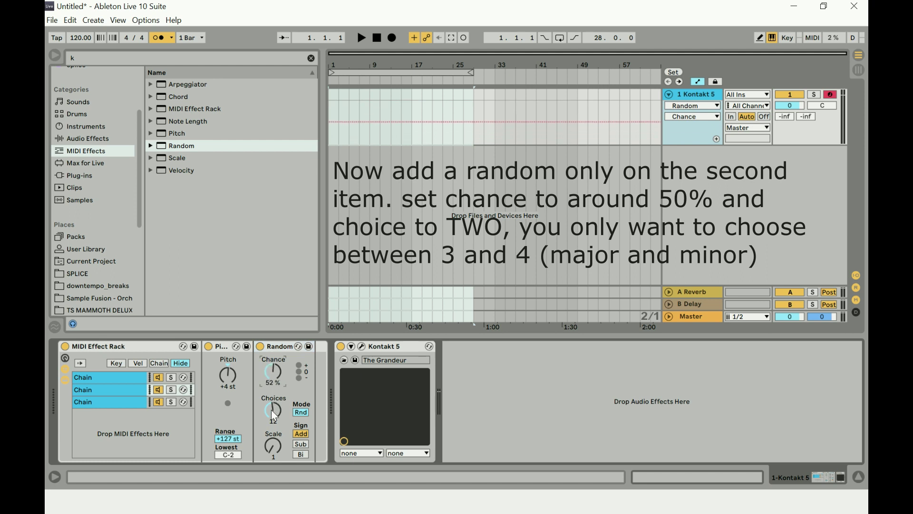
left_click(235, 382)
key("Down")
left_click_drag(275, 408, 275, 428)
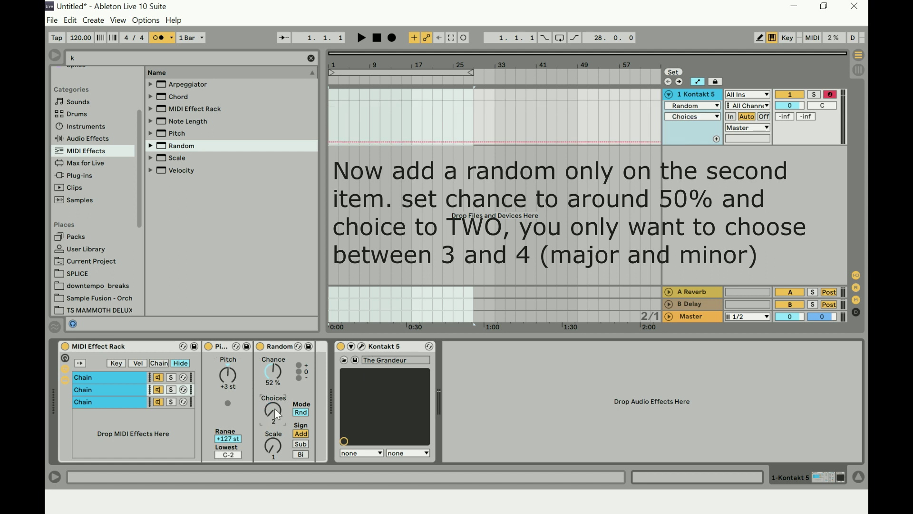
left_click(301, 413)
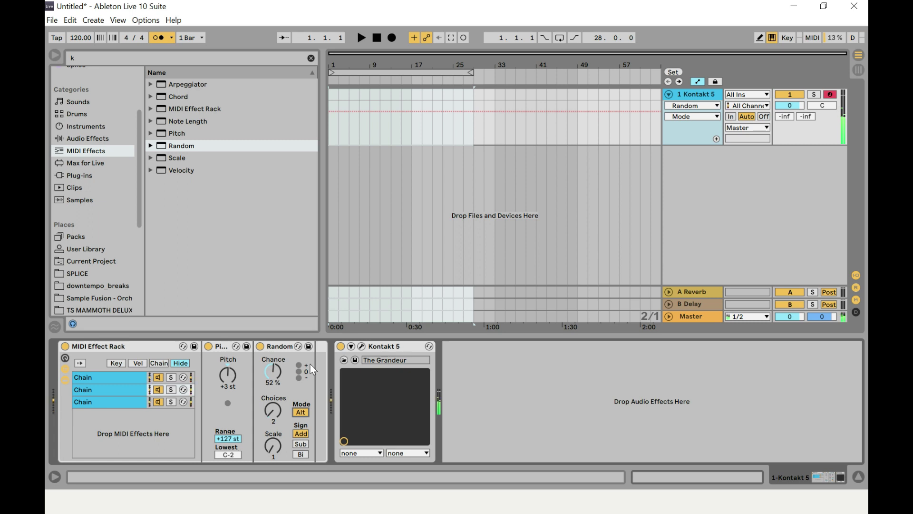
left_click_drag(276, 369, 276, 370)
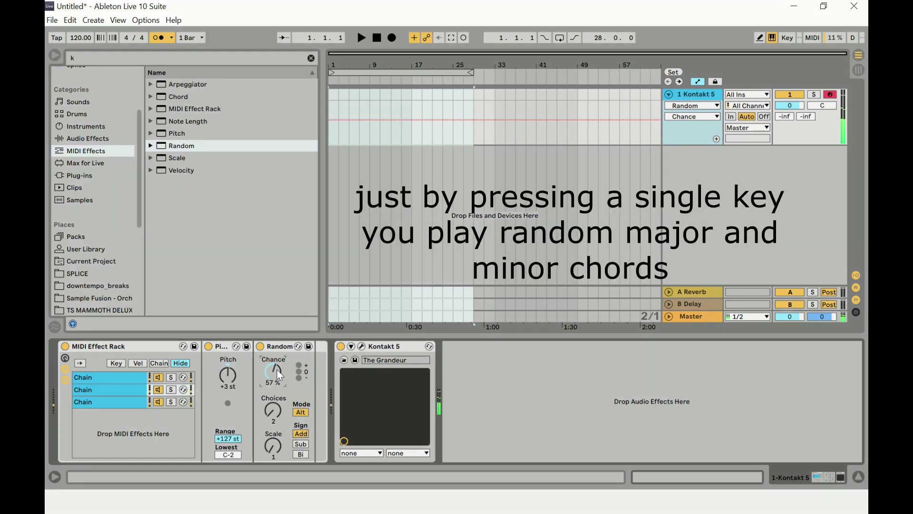
- Start Arrangement Record on the piano track and play 'a' notes to record random chords
left_click(378, 66)
left_click(392, 38)
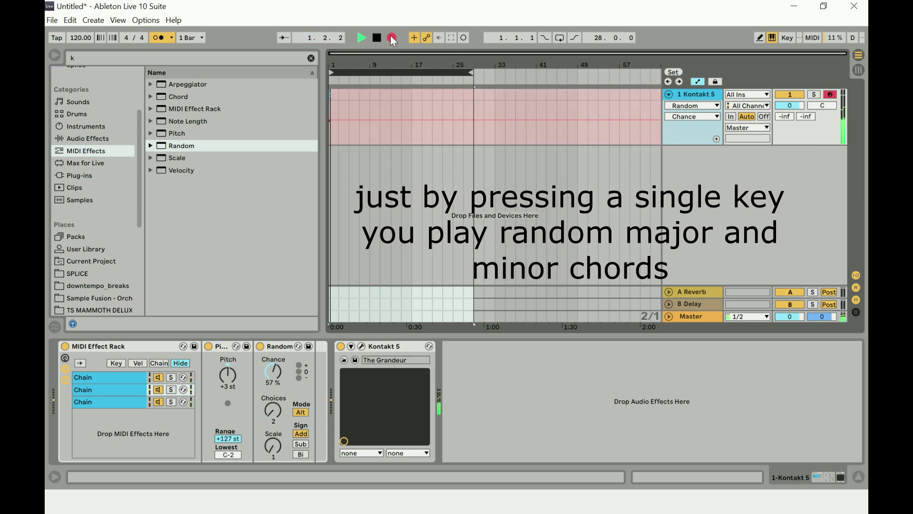
key("a")
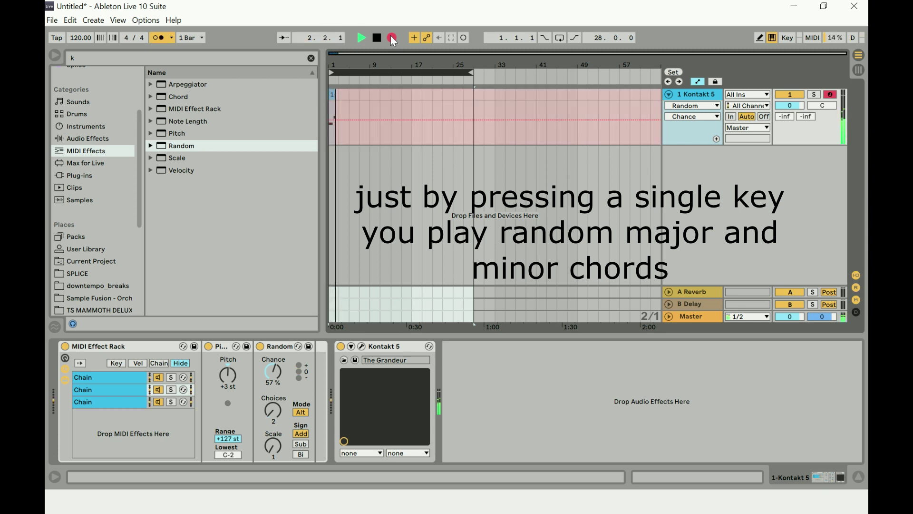
key("a")
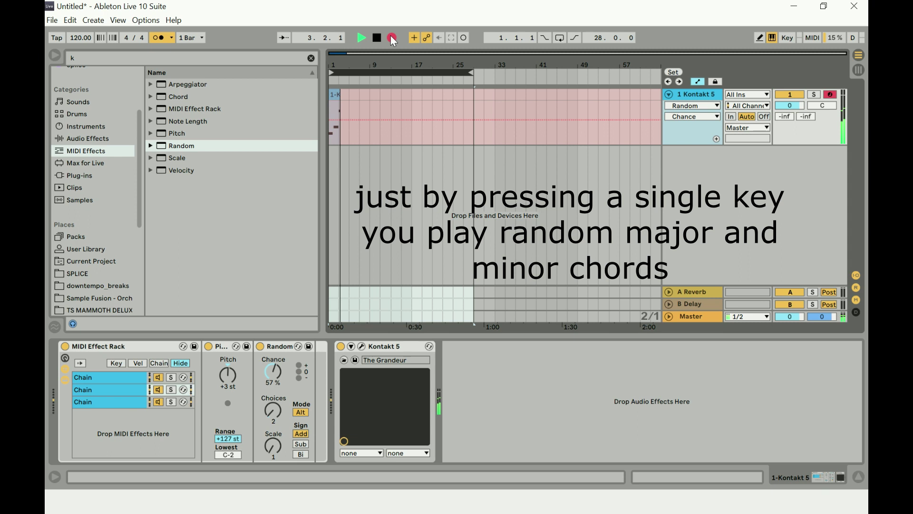
key("a")
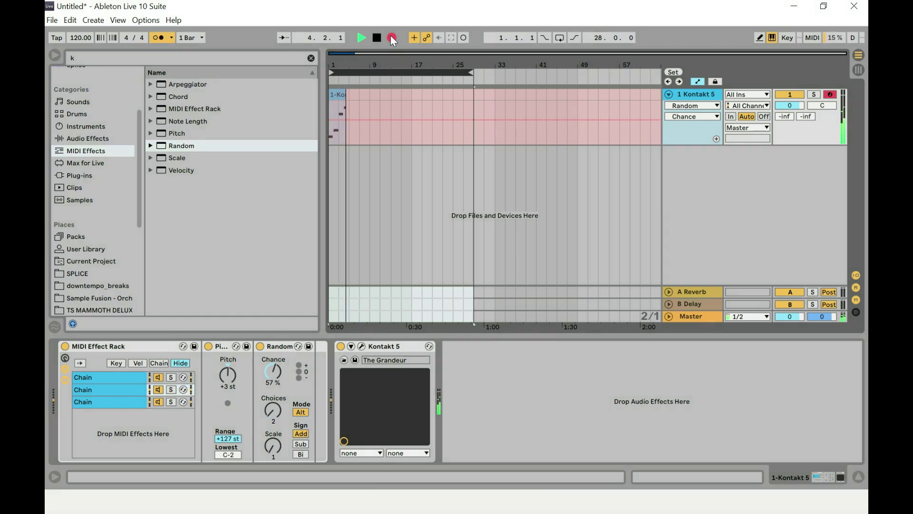
key("a")
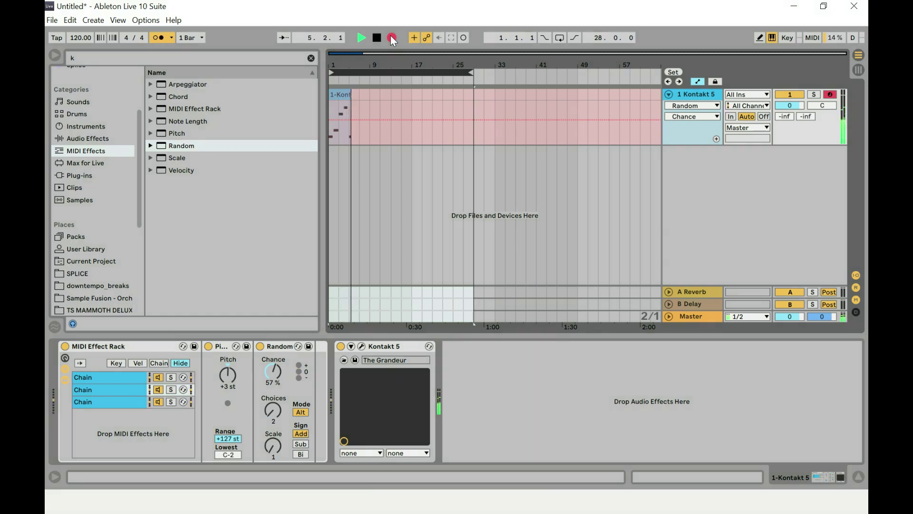
- Play more 'a' notes, then 'k' and 'l', and stop the recording with Space
key("a")
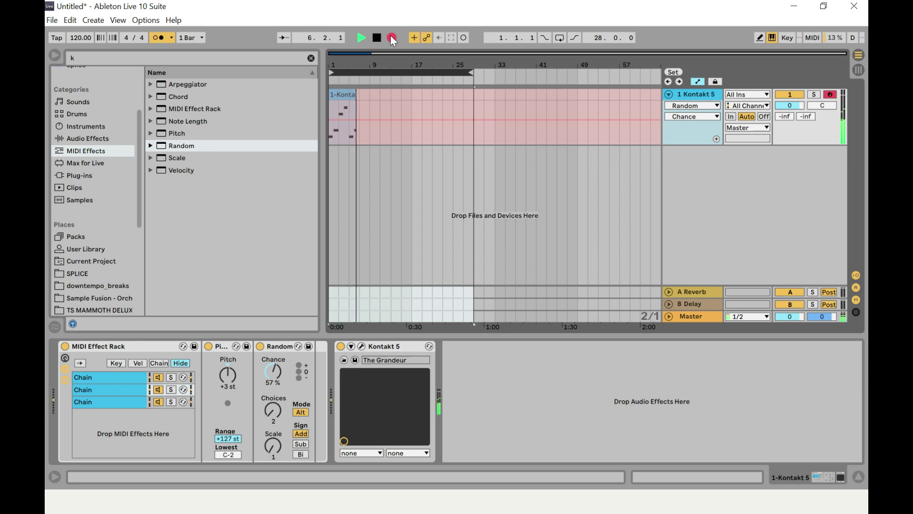
key("a")
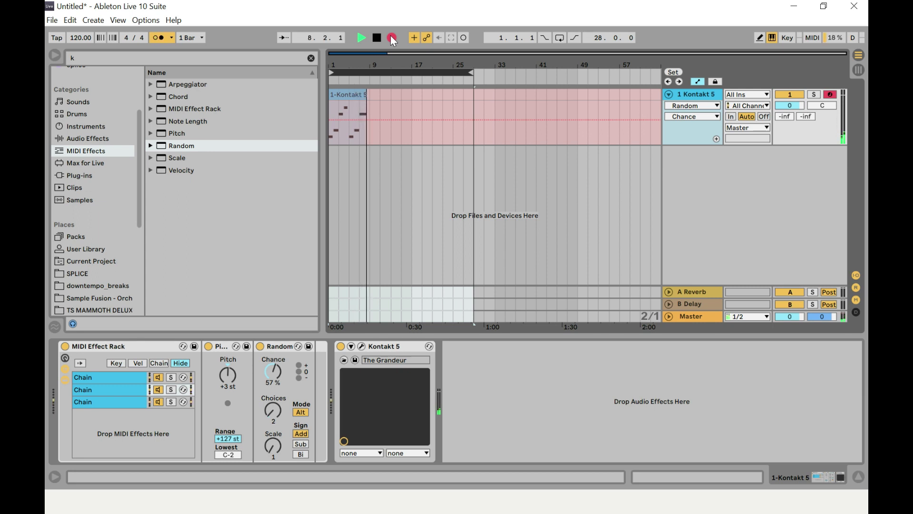
key("a")
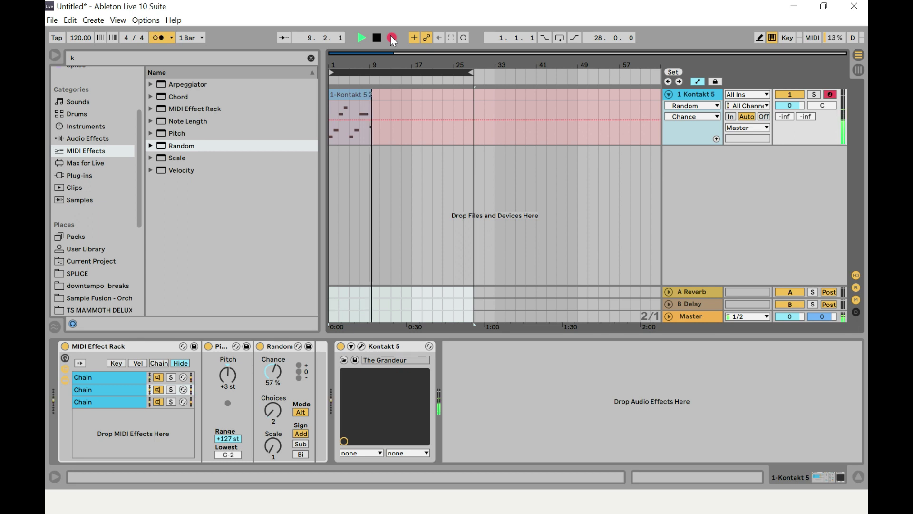
key("a")
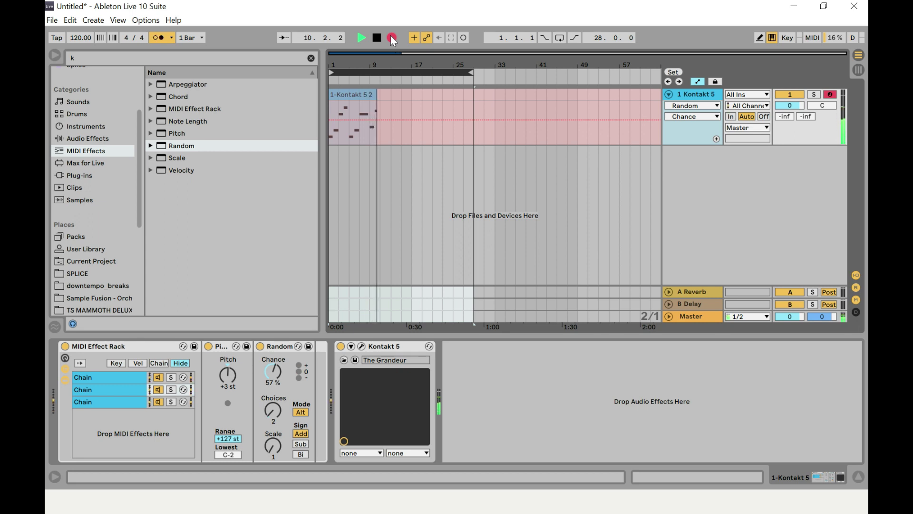
key("a")
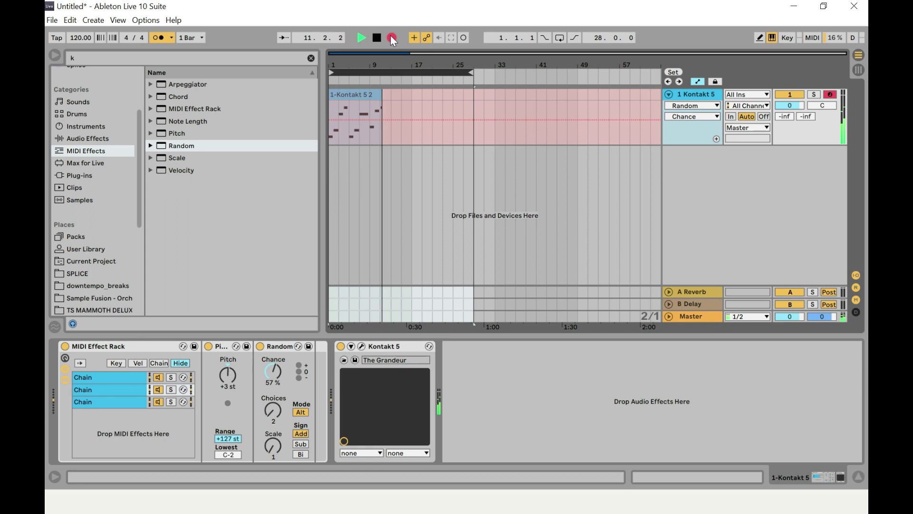
key("a")
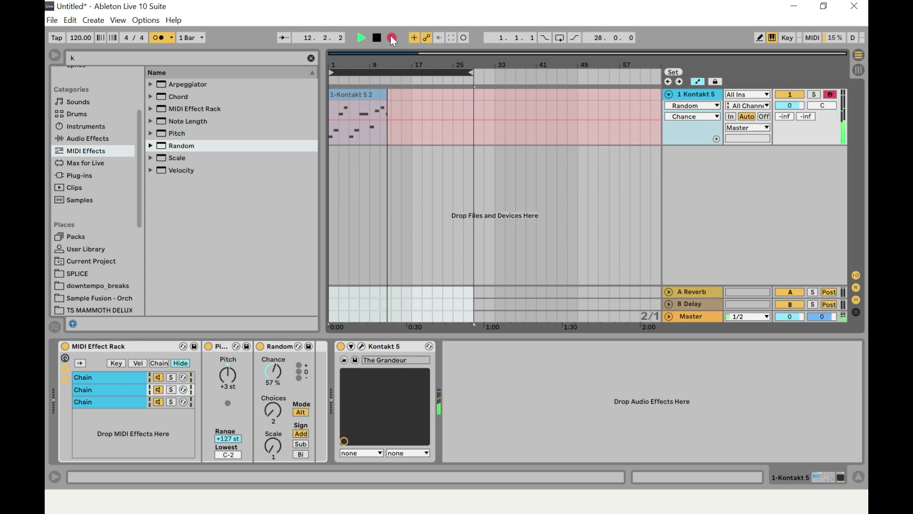
key("a")
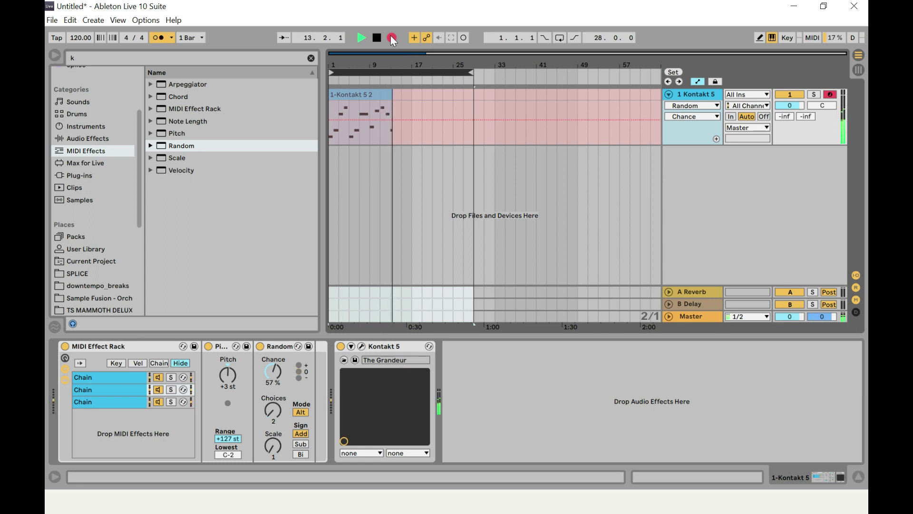
key("k")
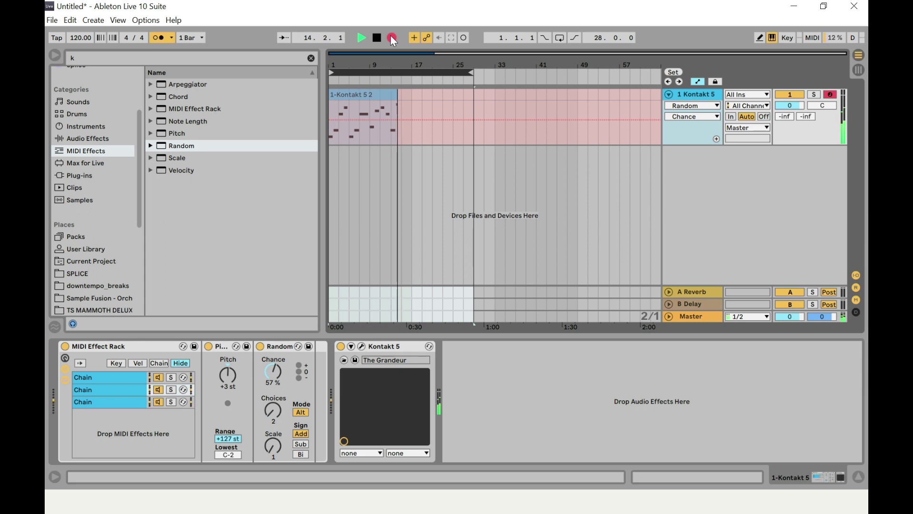
key("l")
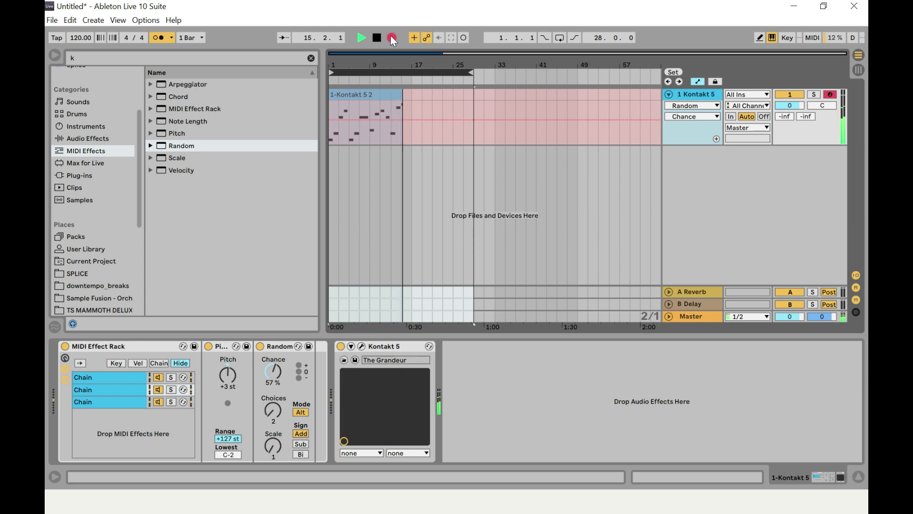
key("space")
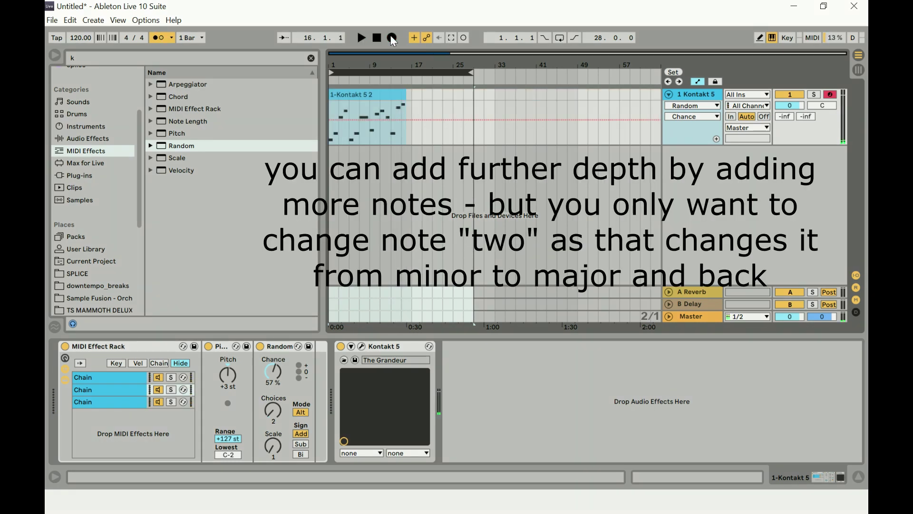
- Duplicate the third chain into a fourth set to +12 st, then play and stop to audition
right_click(124, 416)
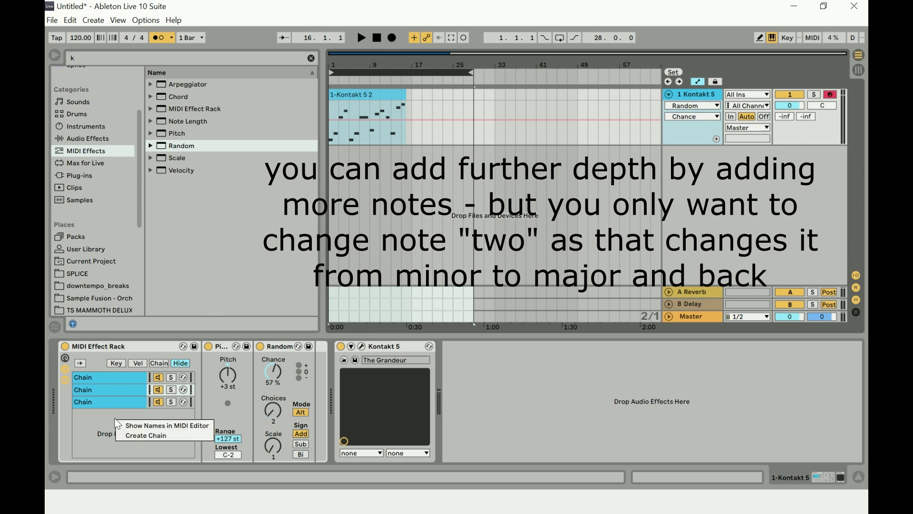
left_click(106, 400)
right_click(106, 399)
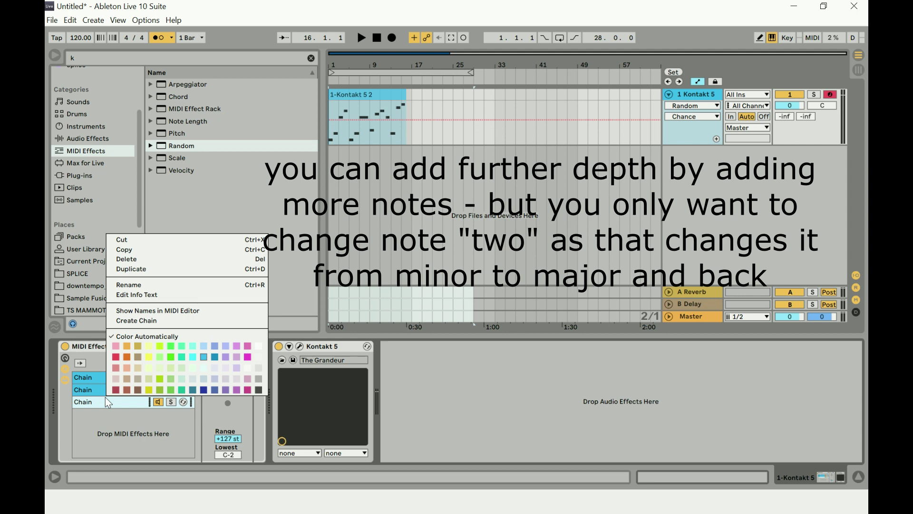
left_click(145, 274)
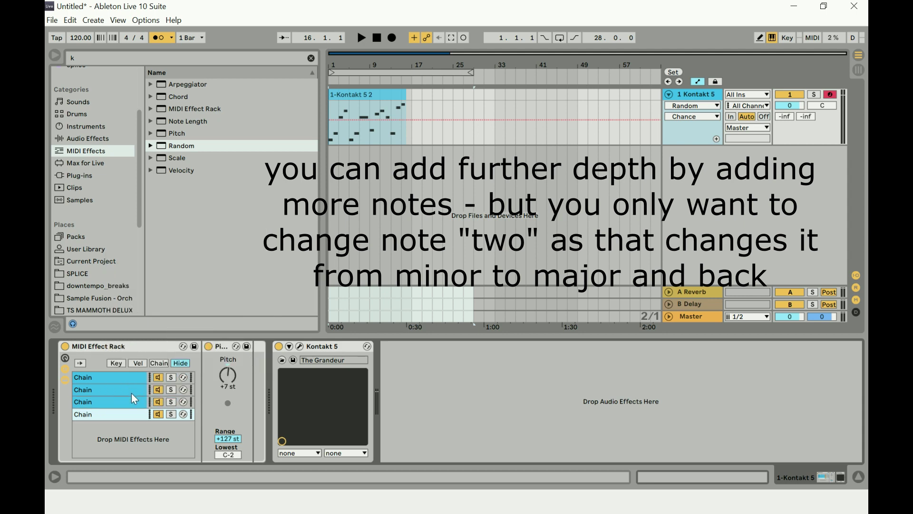
left_click(232, 378)
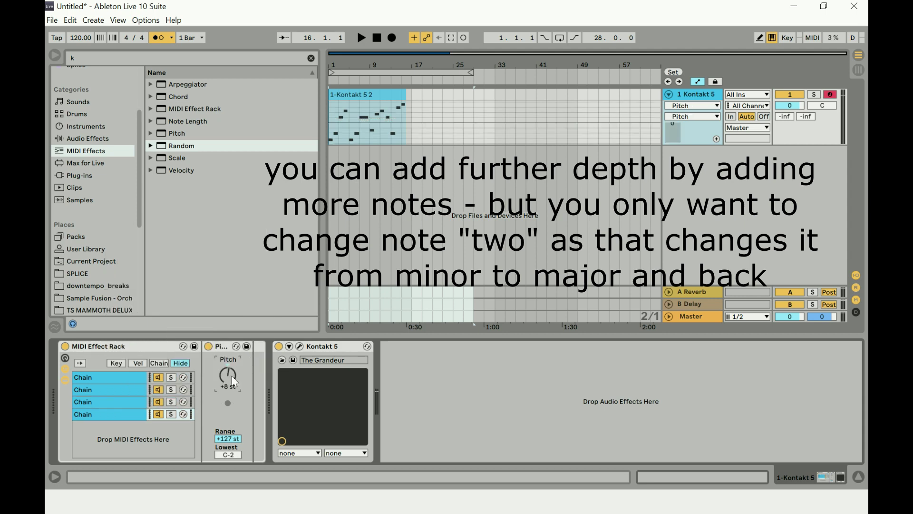
scroll(232, 376, "up", 1)
key("space")
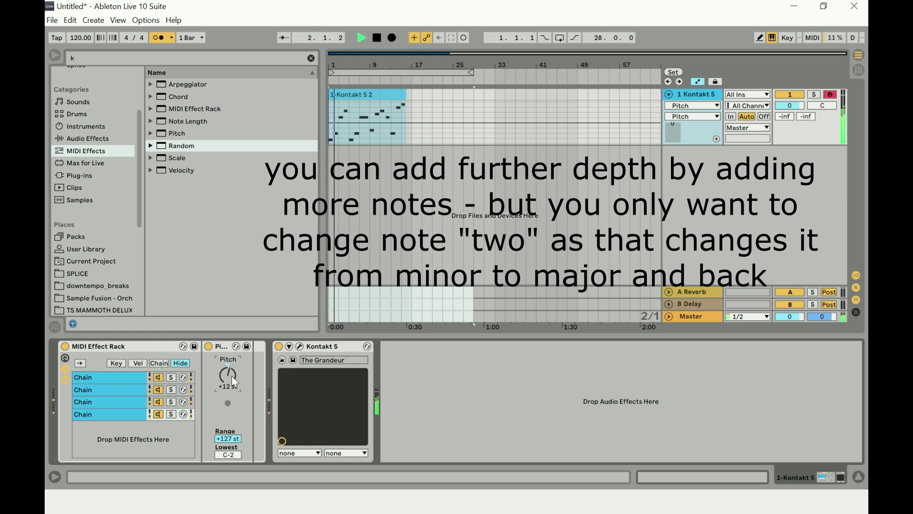
key("space")
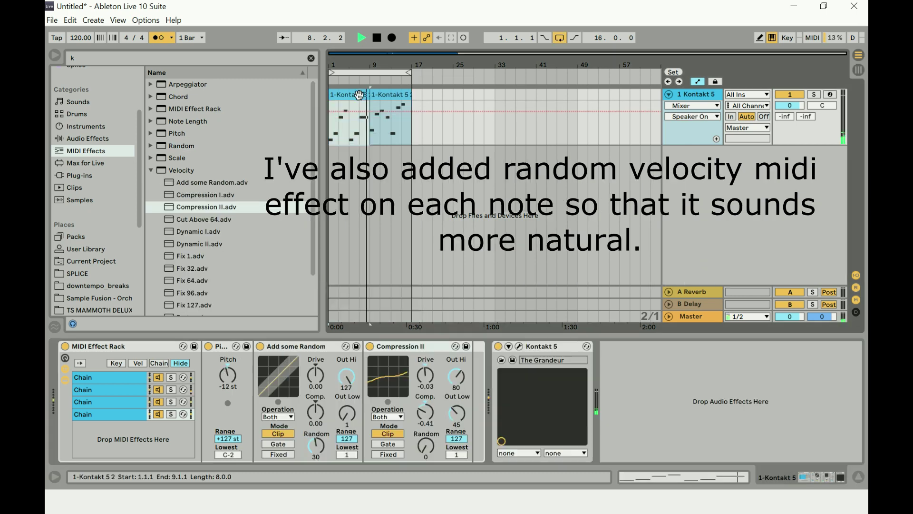
- Stop playback and shorten the loop brace to bars 1–9
key("space")
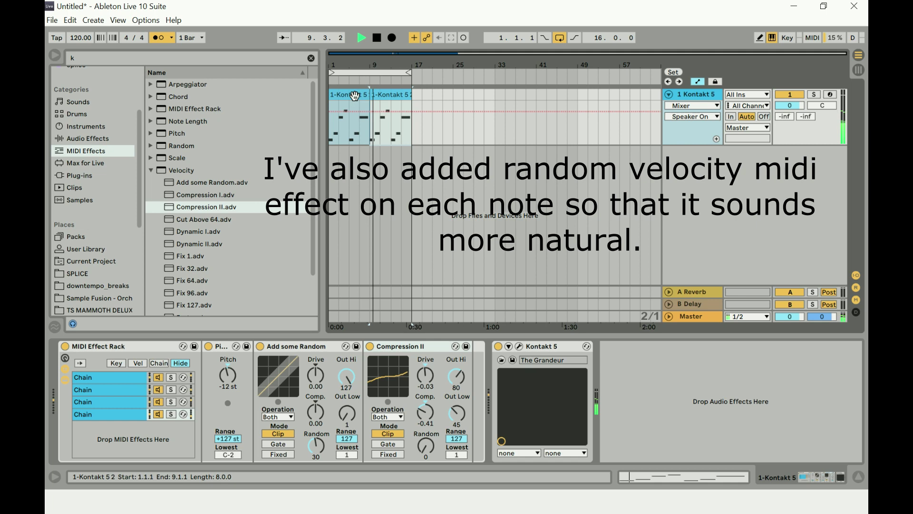
left_click(355, 95)
left_click_drag(408, 73, 374, 80)
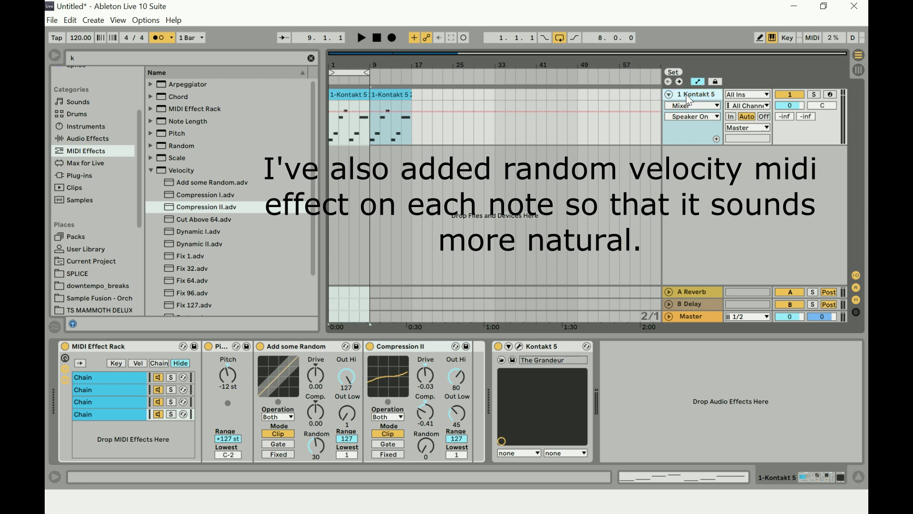
- Insert an armed MIDI track with input from 1-Kontakt 5 and start Arrangement Record
right_click(695, 204)
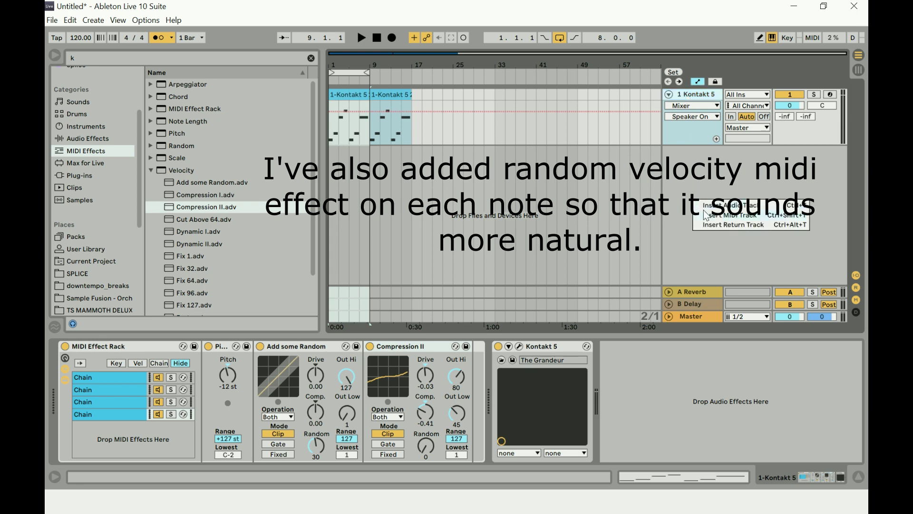
left_click(705, 215)
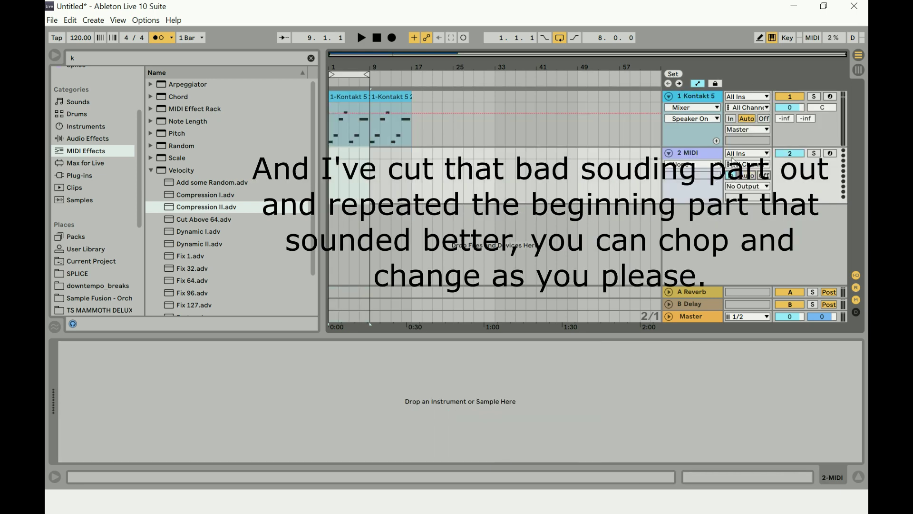
left_click(831, 154)
left_click(750, 154)
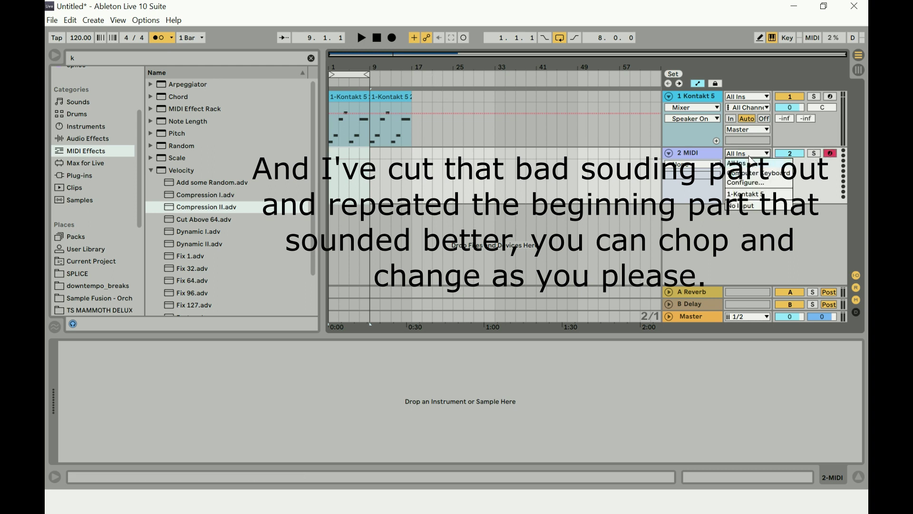
left_click(748, 194)
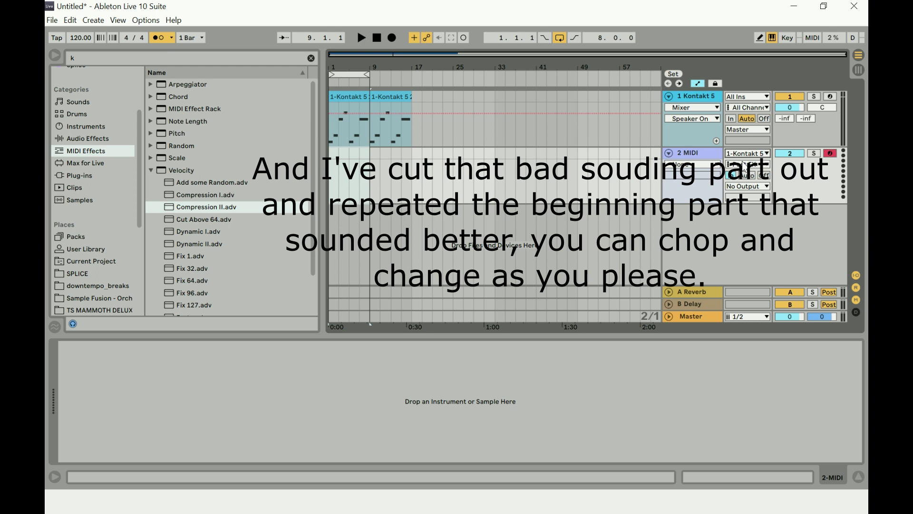
left_click(393, 38)
left_click(350, 73)
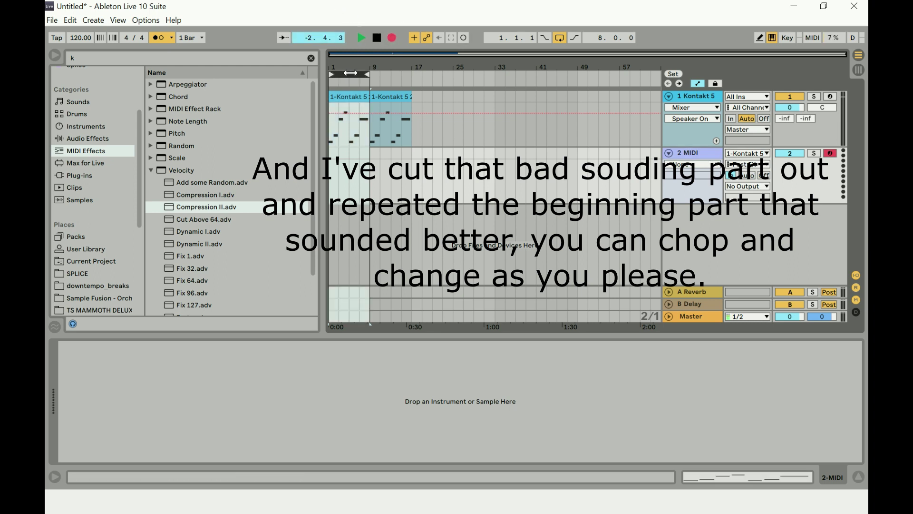